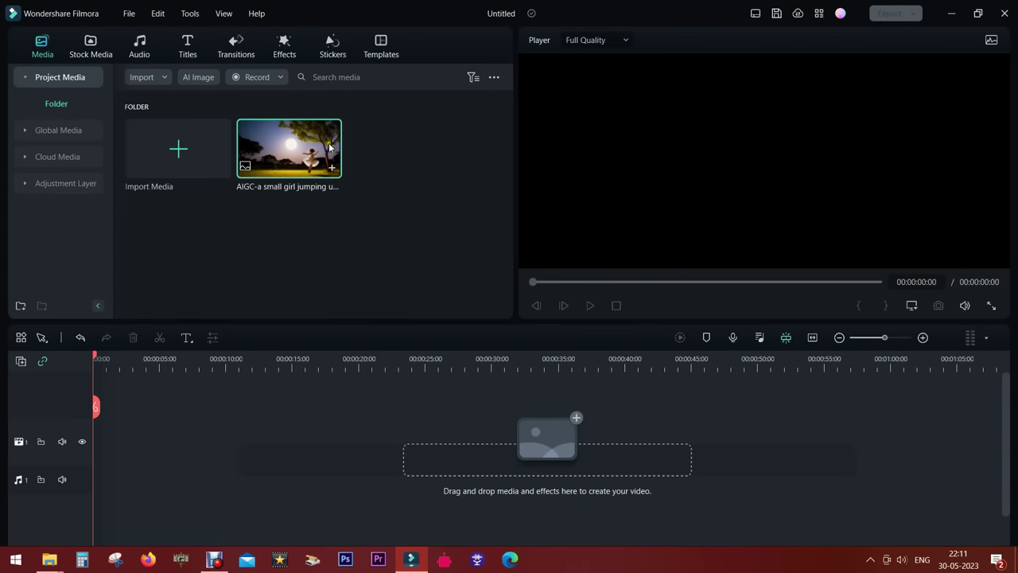
Preview the moonlit girl image in the Player, then bring up the AI Image generator
double_click(329, 146)
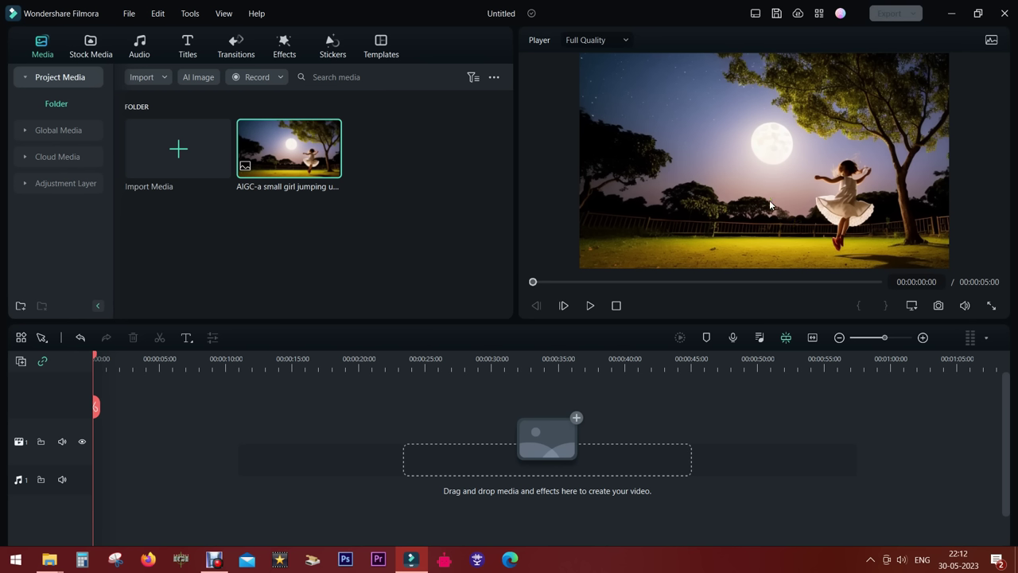
left_click(199, 77)
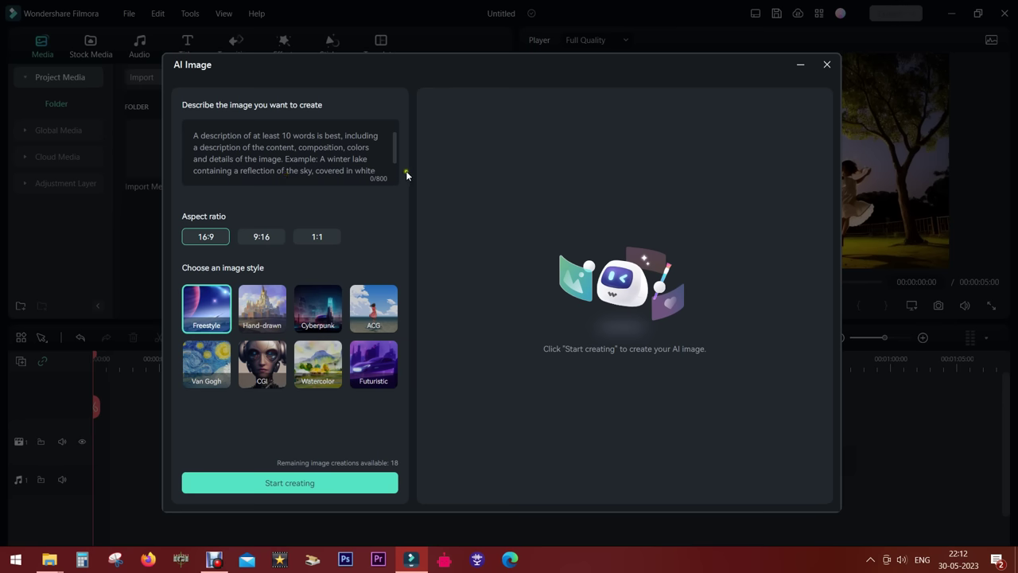
left_click_drag(393, 146, 395, 165)
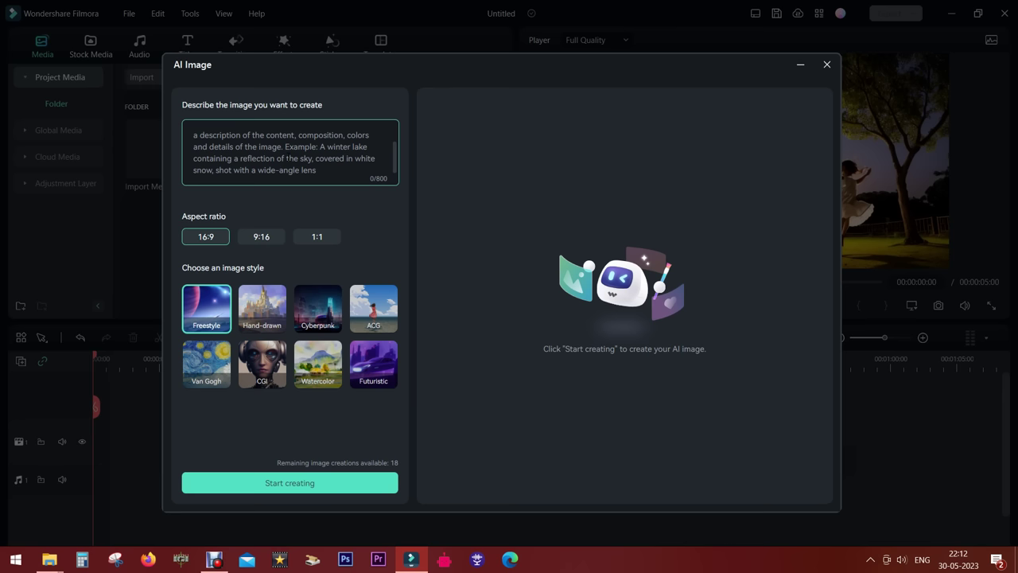
type("a")
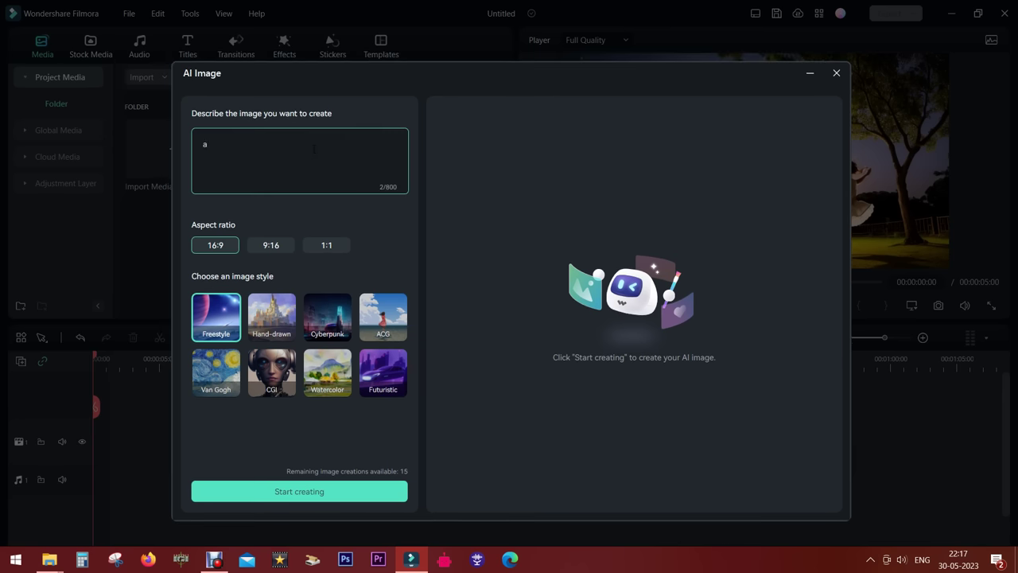
Generate a Watercolor-style image from the prompt 'green cow jumping over the moon'
type("green cow jumping over the ")
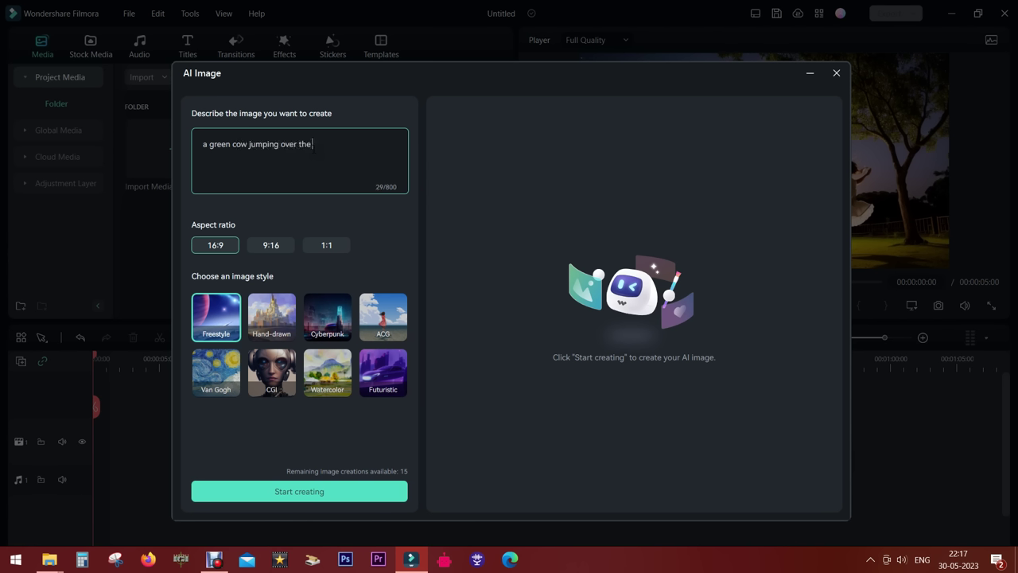
type("moon")
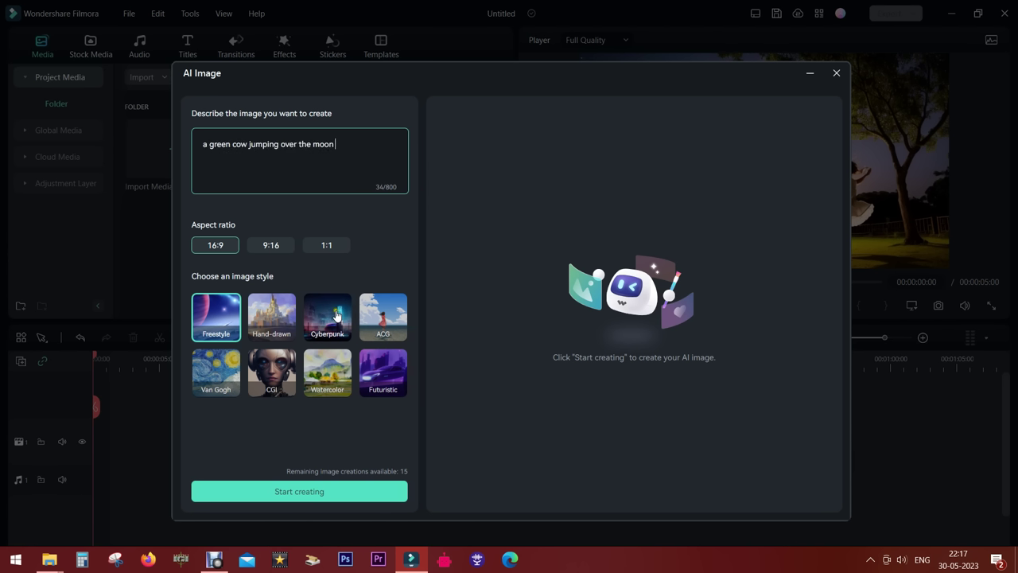
left_click(317, 382)
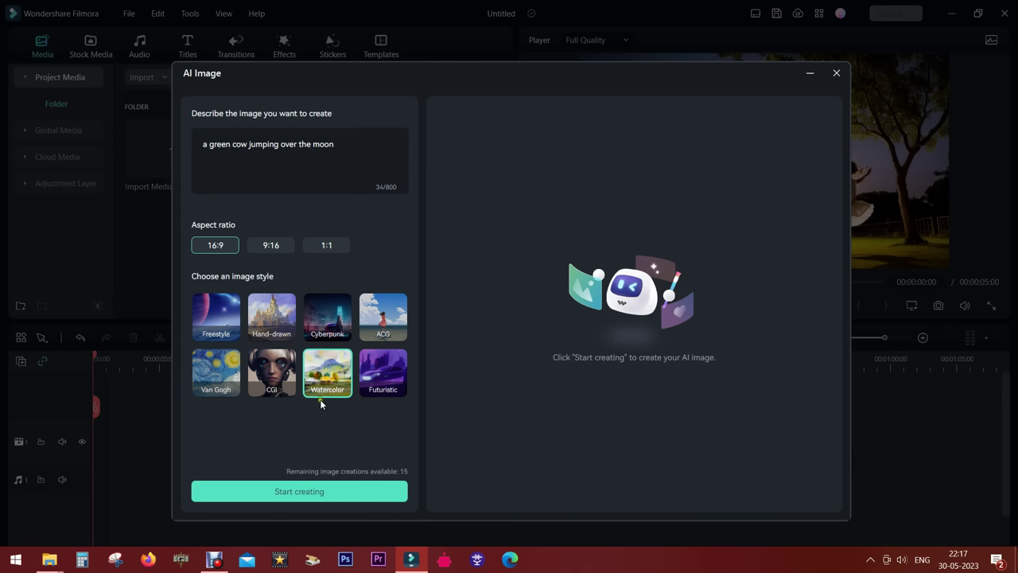
left_click(307, 489)
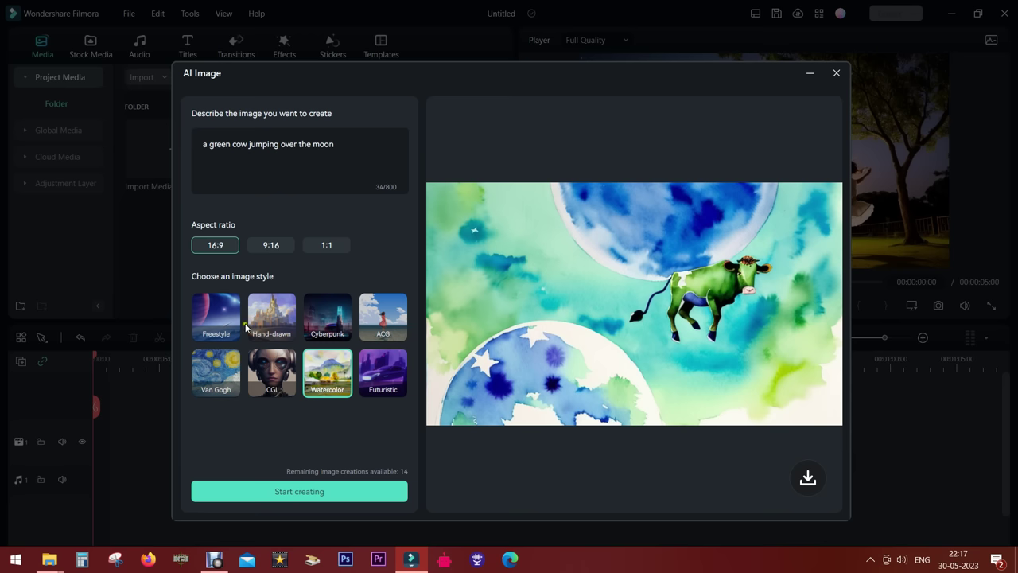
Regenerate the green cow in CGI style, then replace the prompt with the trampoline girl description
left_click(272, 365)
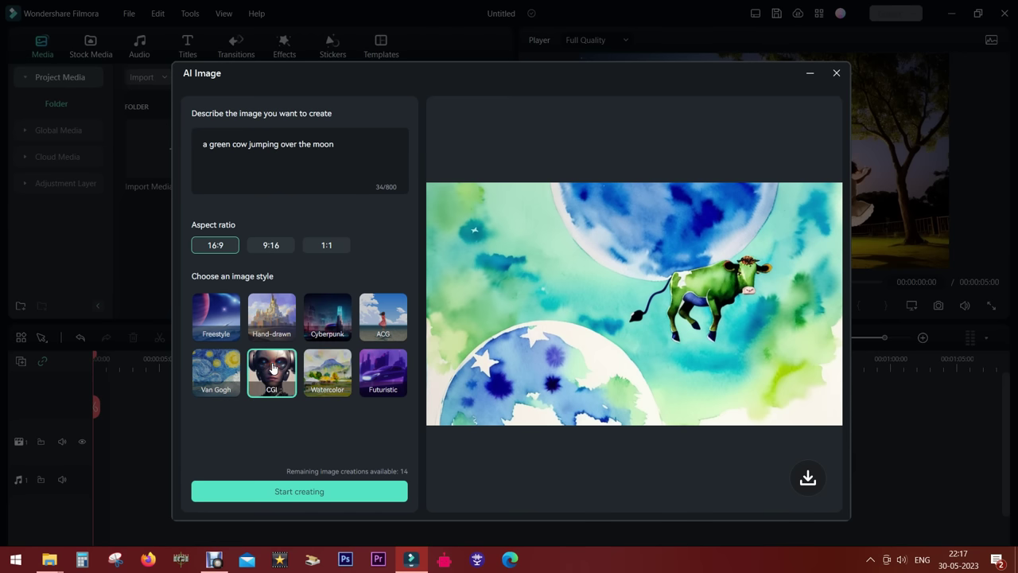
left_click(300, 491)
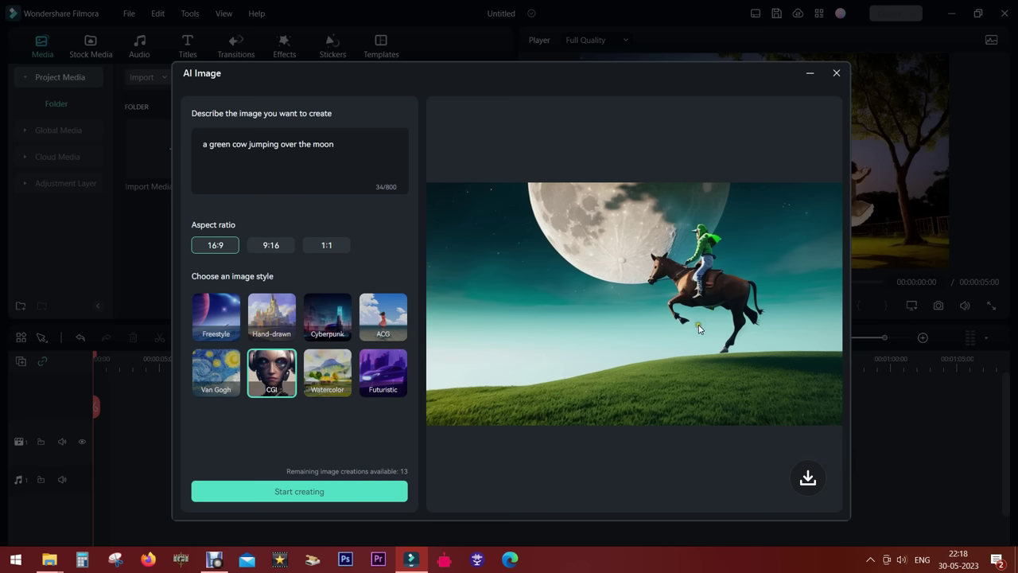
left_click(326, 174)
key("ctrl+a")
type("a yo")
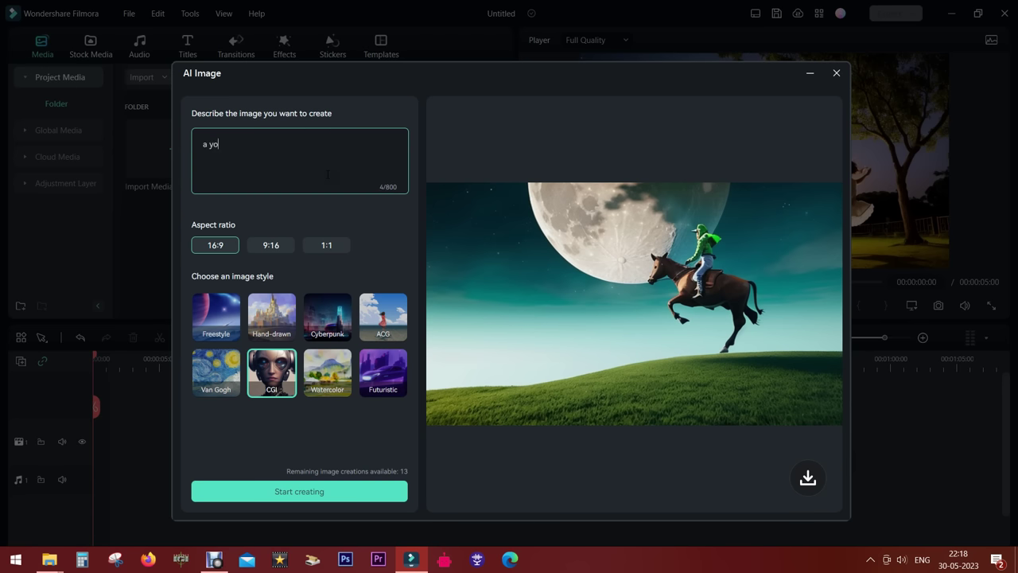
type("ung girl wearing white d")
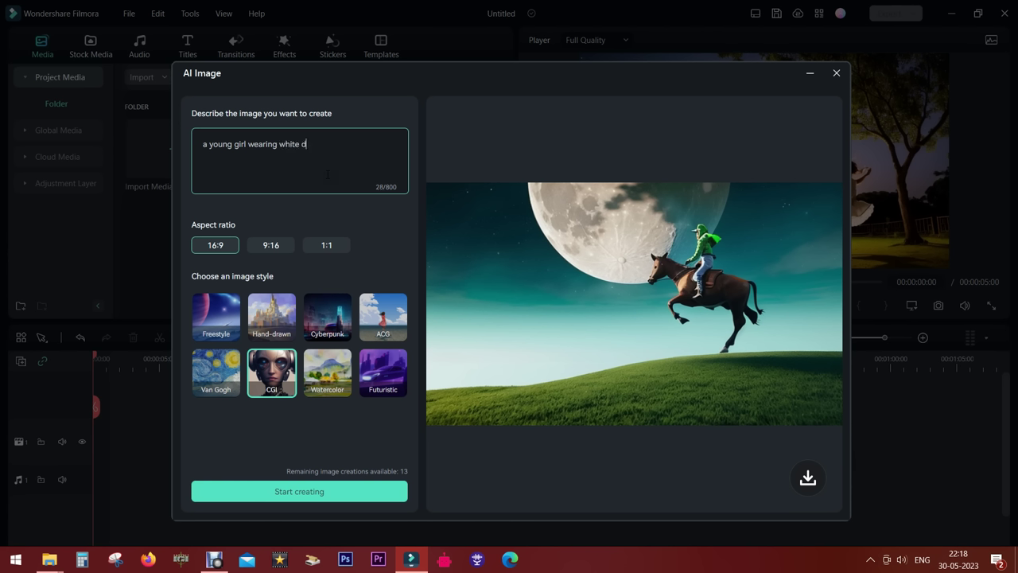
type("ress and blue shoes jumping ")
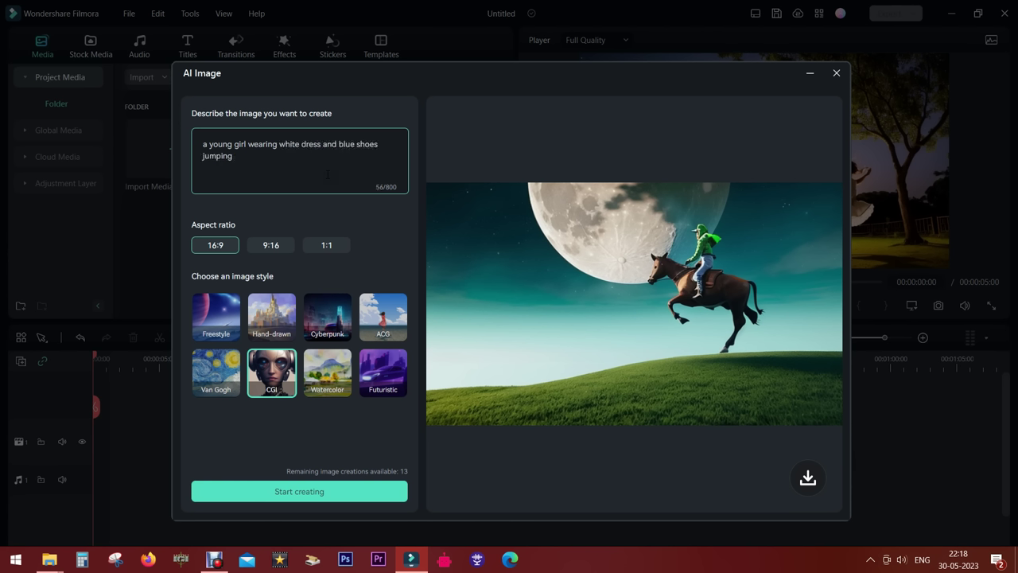
type("on a trampoline")
Generate the white-dress girl on a trampoline image in Van Gogh style
left_click(215, 373)
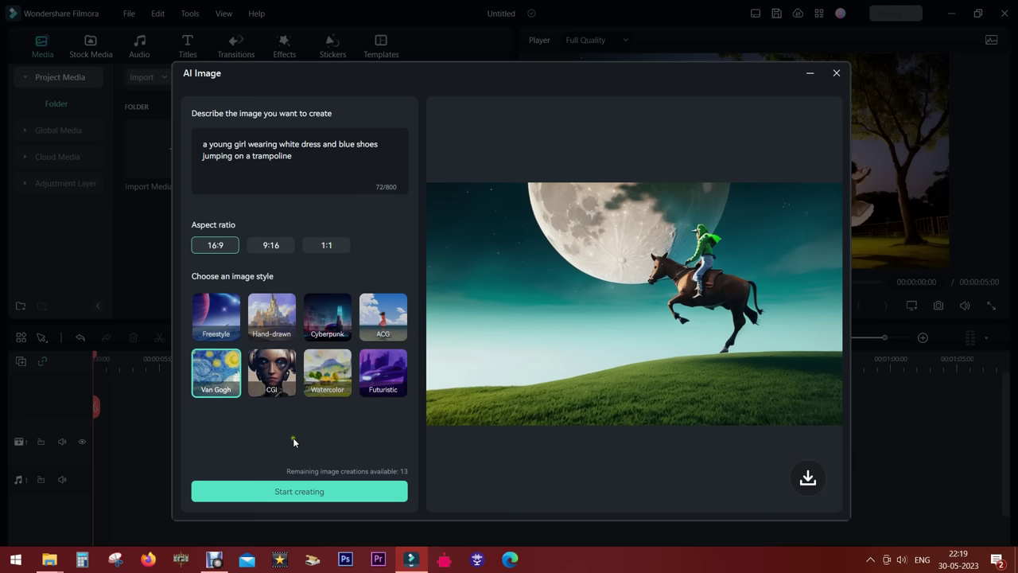
left_click(292, 493)
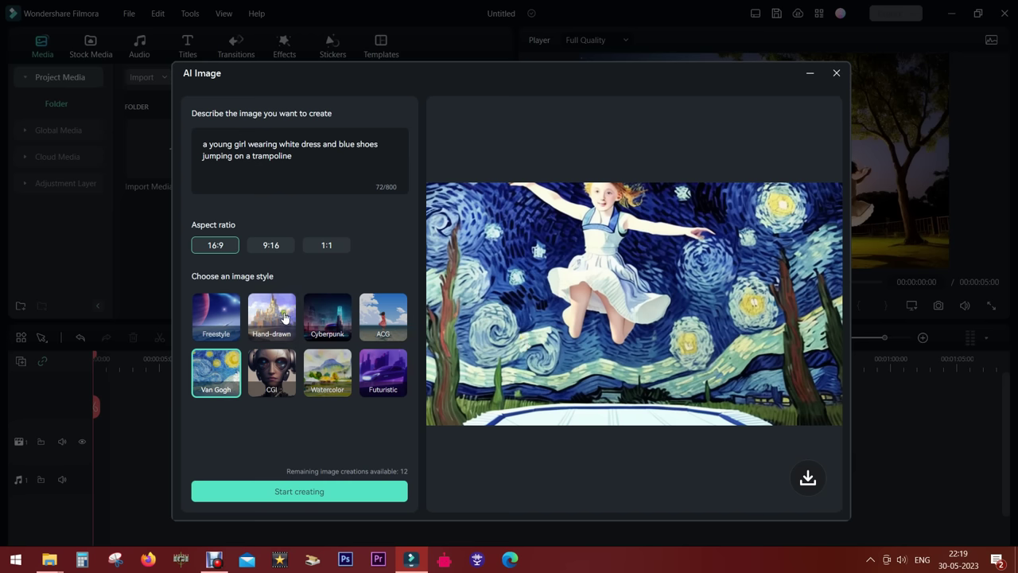
Generate a Cyberpunk version of the trampoline girl, then select the whole prompt for replacement
left_click(329, 326)
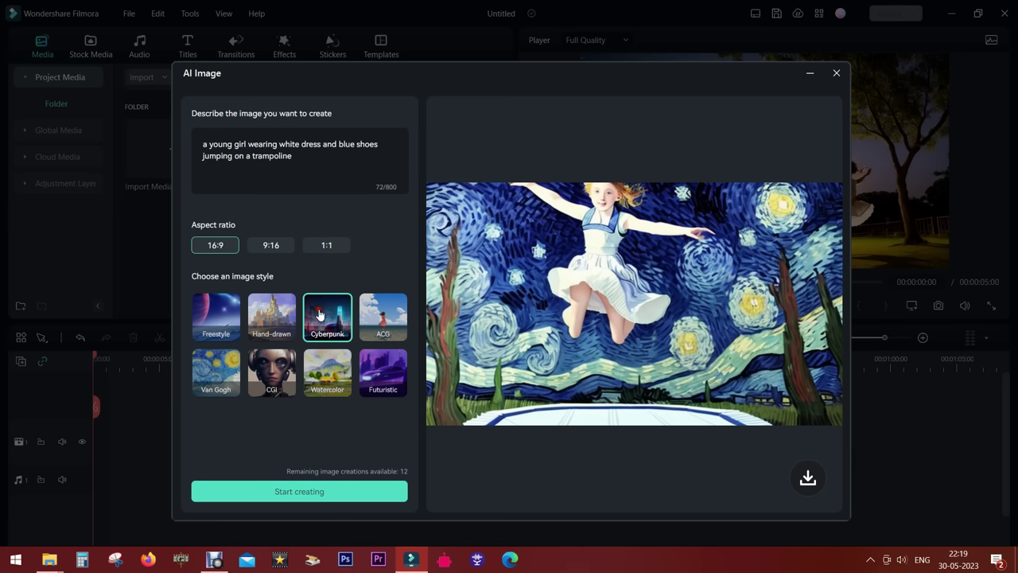
left_click(298, 489)
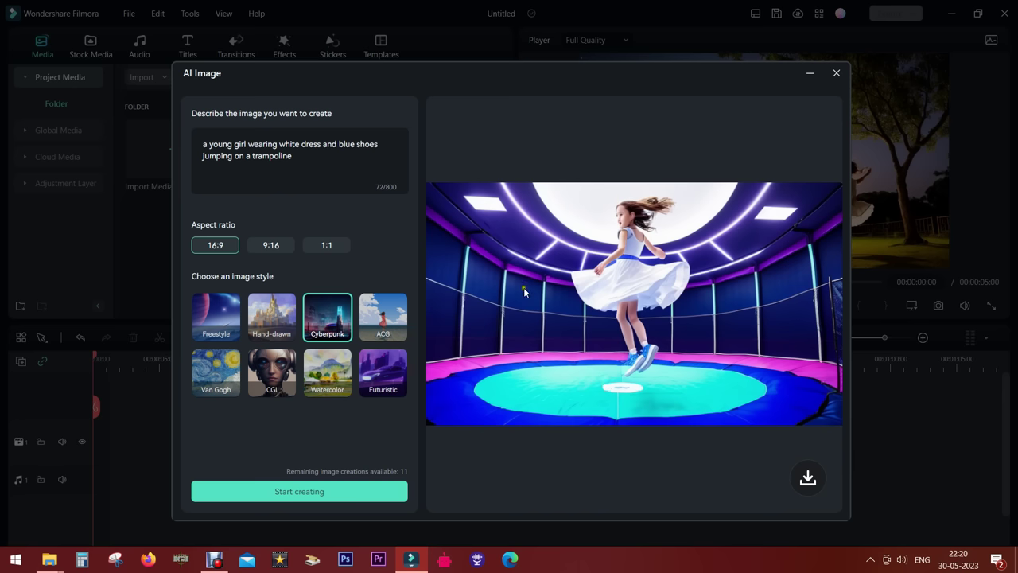
left_click_drag(316, 159, 134, 141)
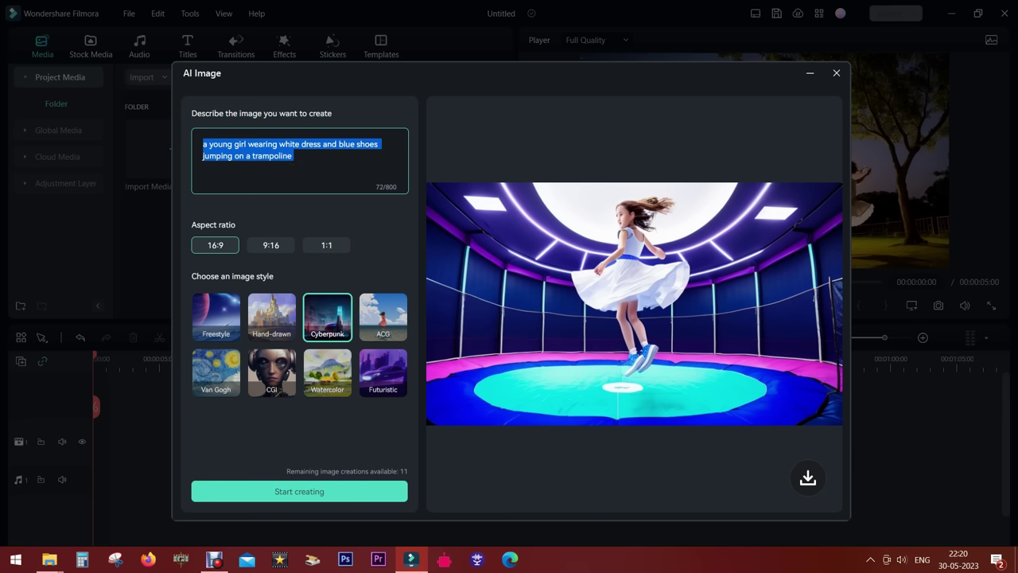
Enter the prompt 'an indian boy painting with parents laughing shot on zoom lens'
type("an")
type("in")
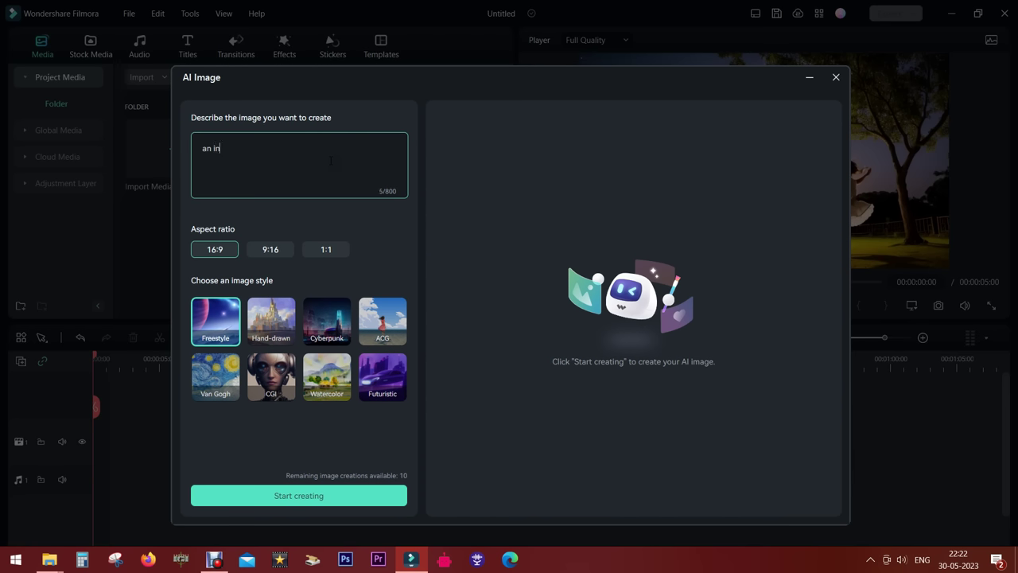
type("dian boy painting with parents laughing")
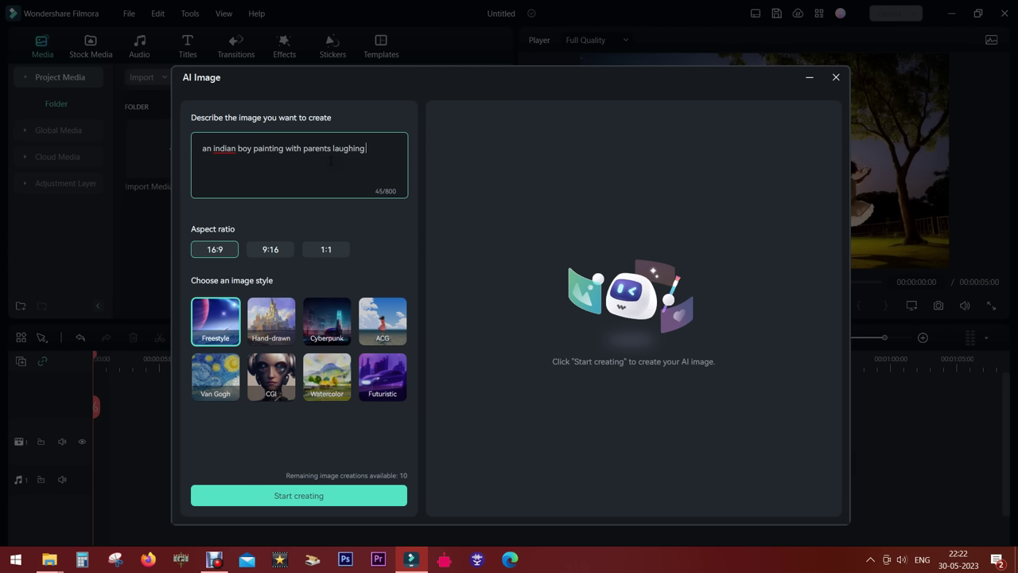
type(" a")
key("BackSpace")
type("shot on zoom lens")
Generate it as a 1:1 Hand-drawn image
left_click(329, 248)
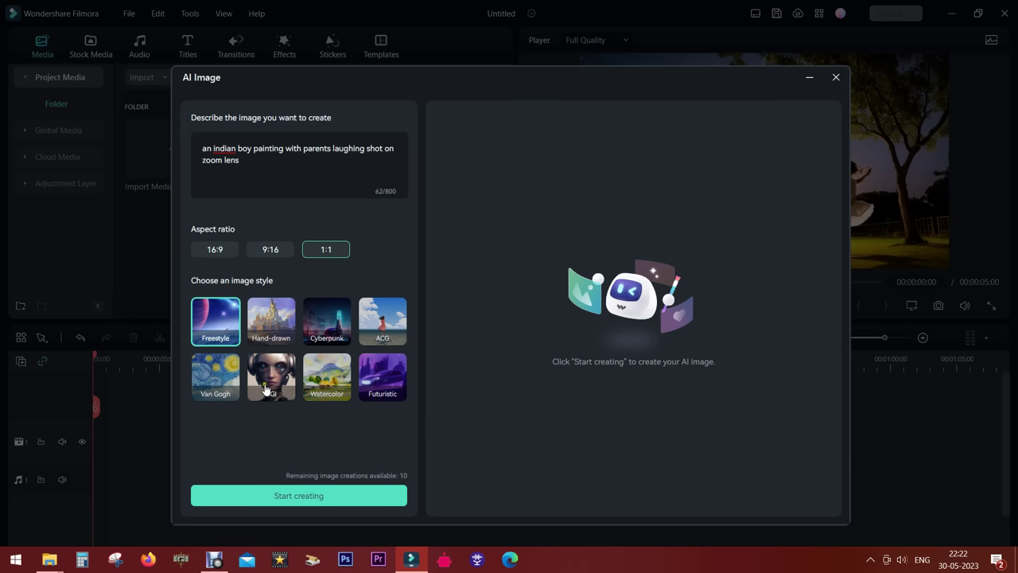
left_click(270, 318)
left_click(310, 499)
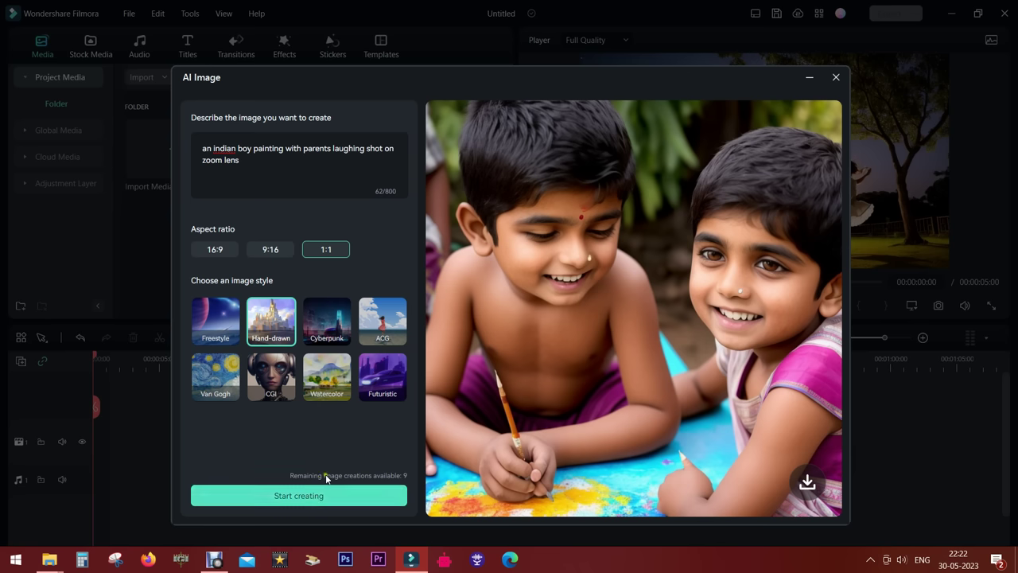
Revise the prompt to 'boy painting and laughing, shot on wide angle lens', regenerate, then choose Cyberpunk style
left_click_drag(286, 148, 330, 148)
type("and")
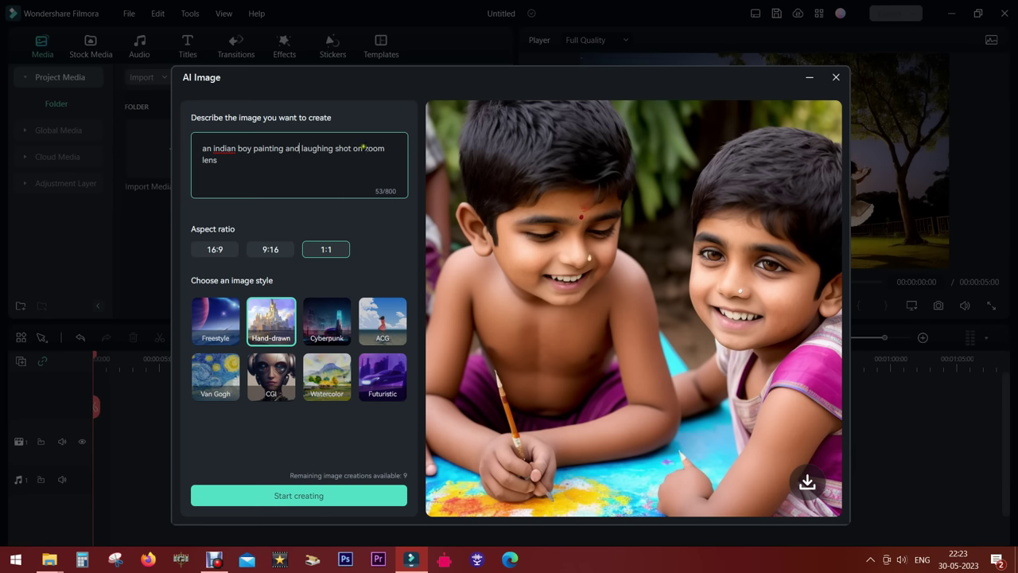
left_click_drag(363, 148, 330, 165)
type("wide asngle")
key("Return")
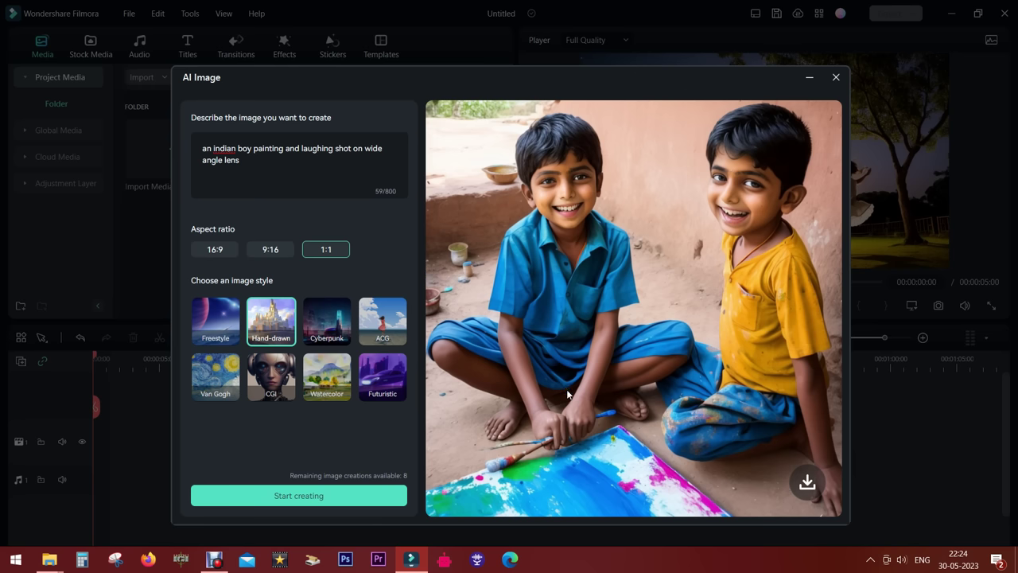
left_click(334, 318)
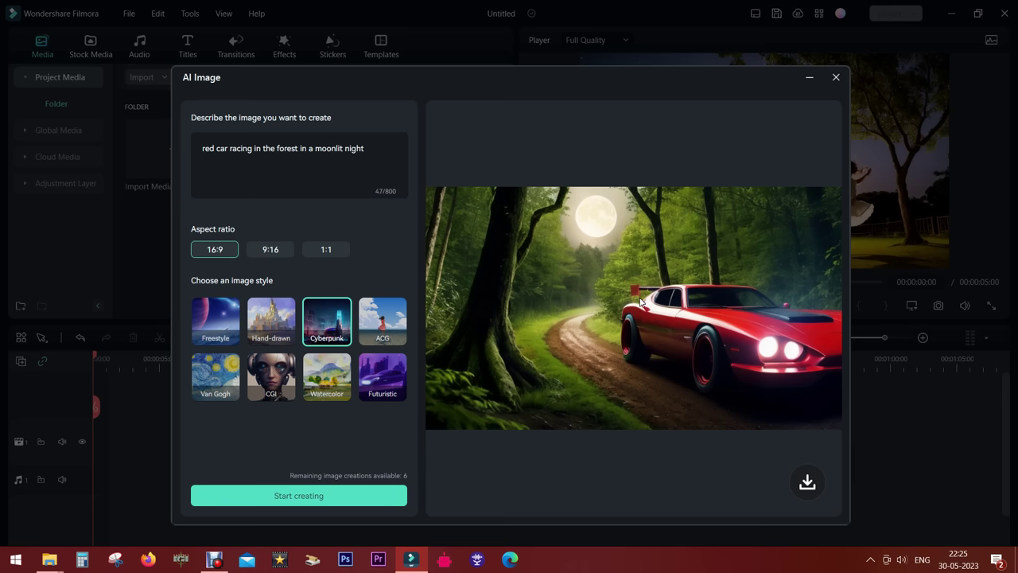
Download the red car in moonlit forest image into the project
left_click(810, 483)
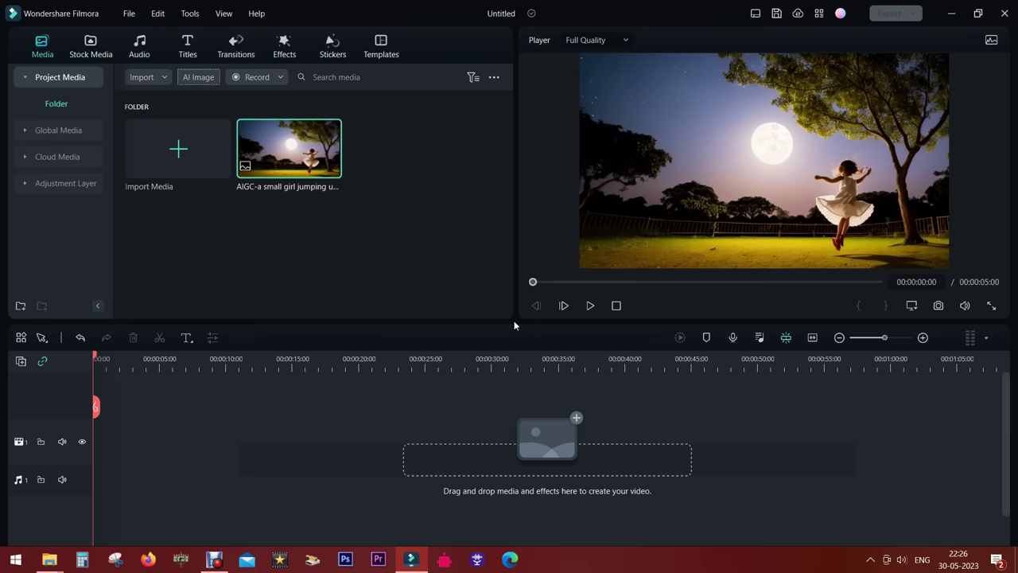
Place the red car image at the start of video track 1 and reopen the AI Image generator
left_click_drag(291, 155, 112, 462)
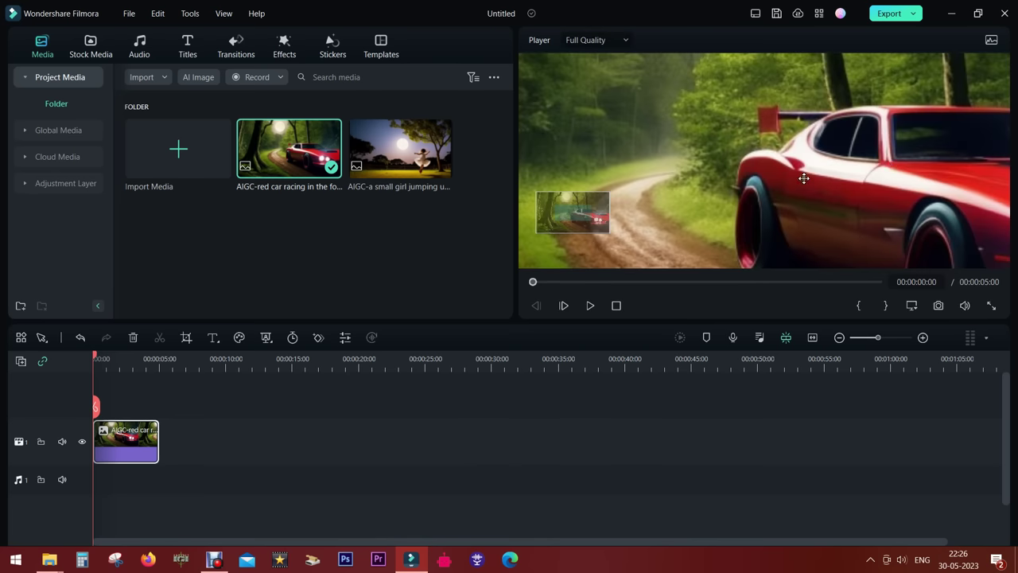
left_click(204, 78)
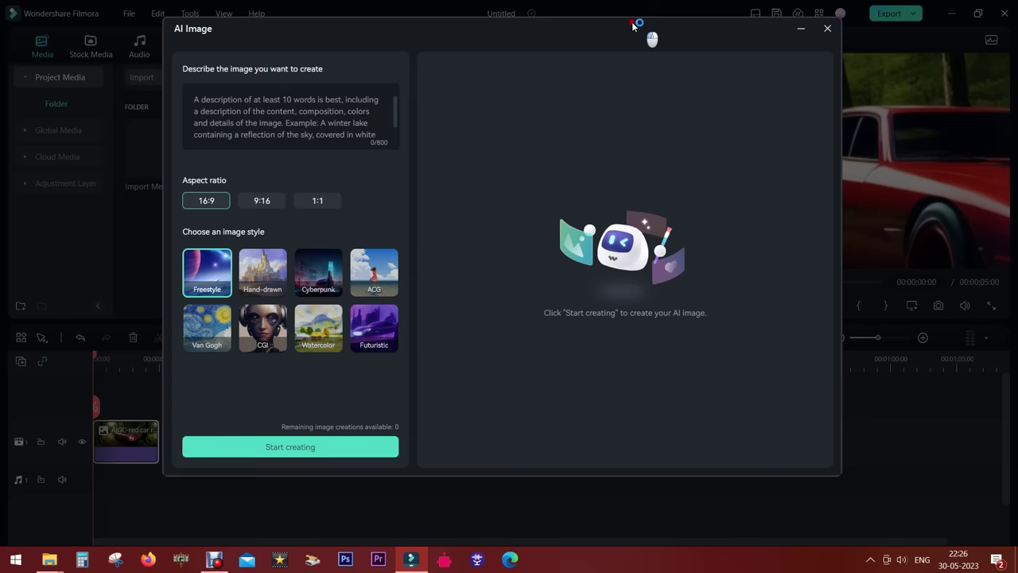
Move the AI Image window slightly lower on screen
left_click_drag(633, 27, 631, 60)
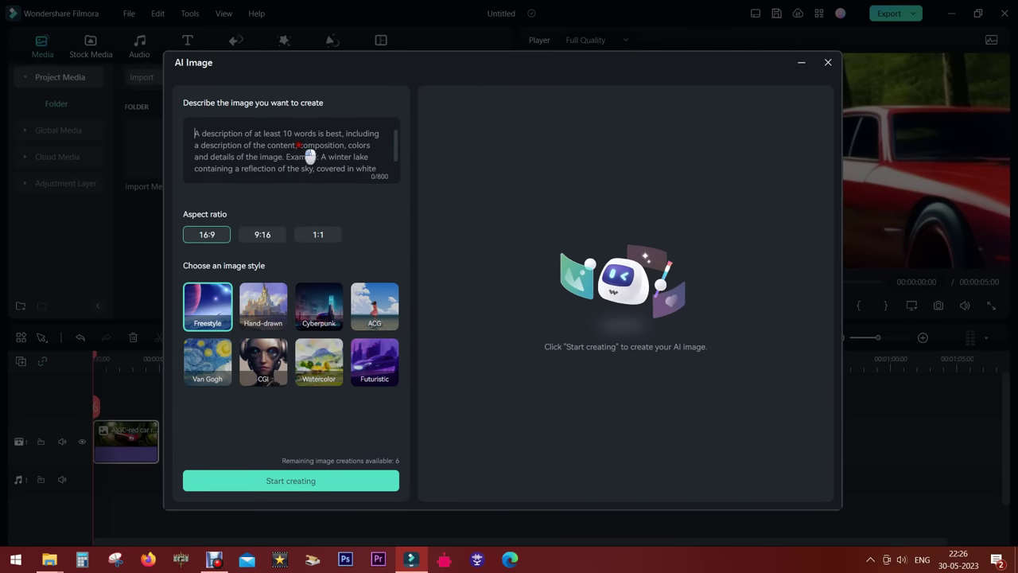